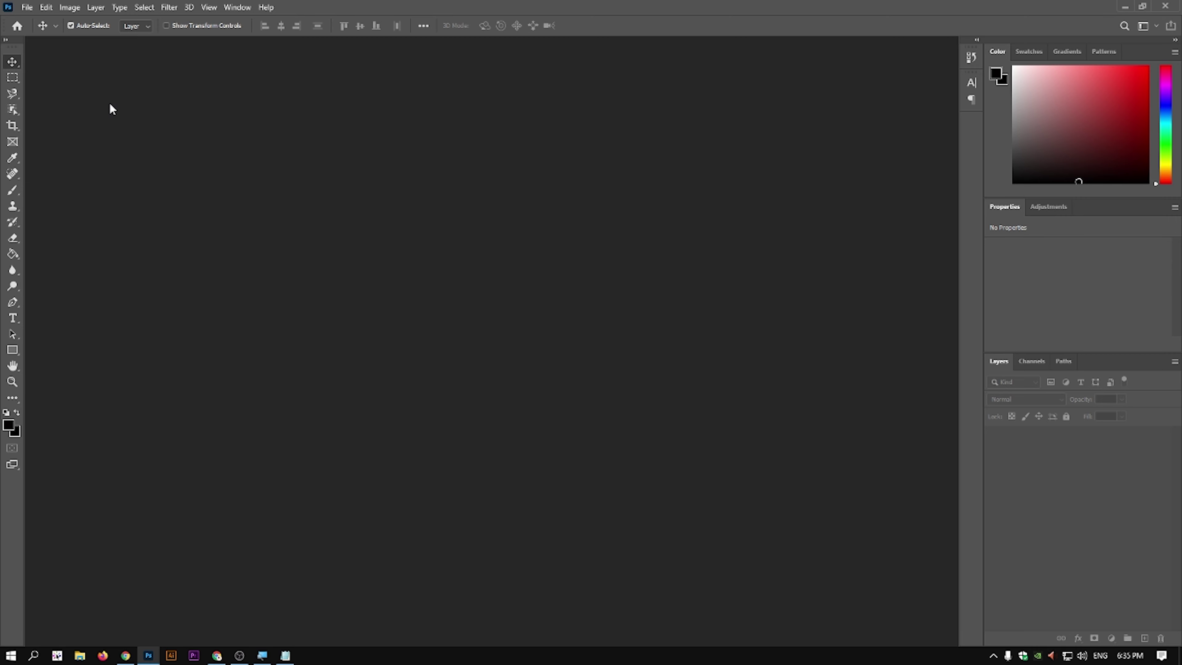
# - Set Photoshop's interface preferences to 200% UI Scaling and Large UI font size, and apply them
pyautogui.click(46, 8)
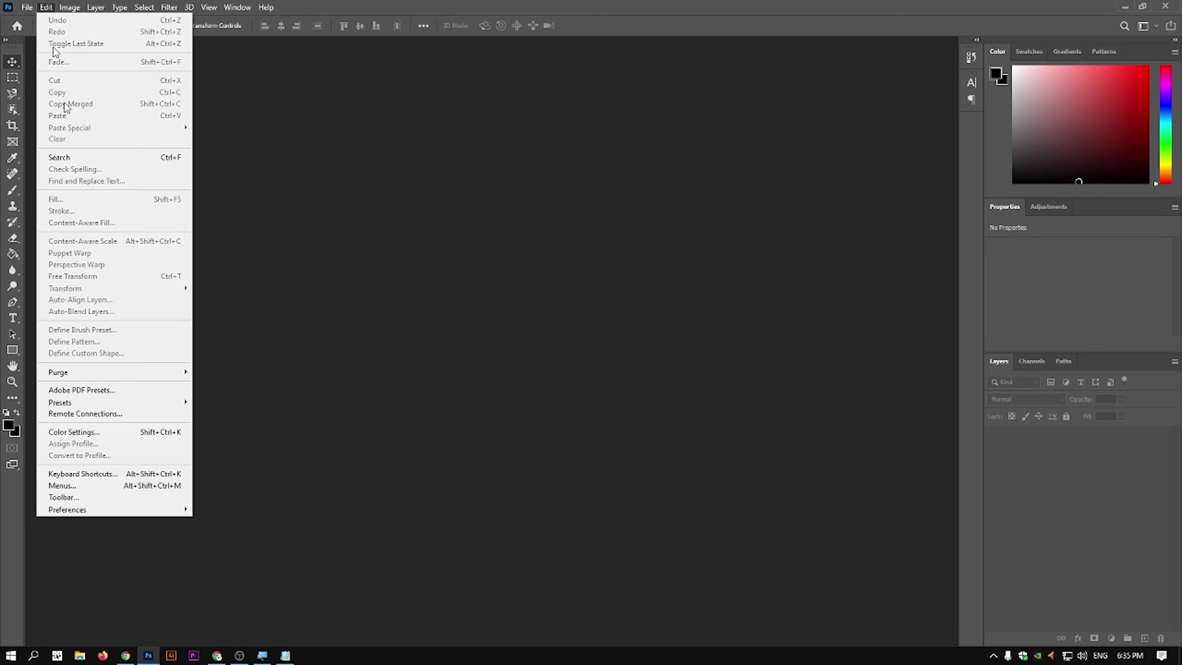
pyautogui.moveTo(113, 509)
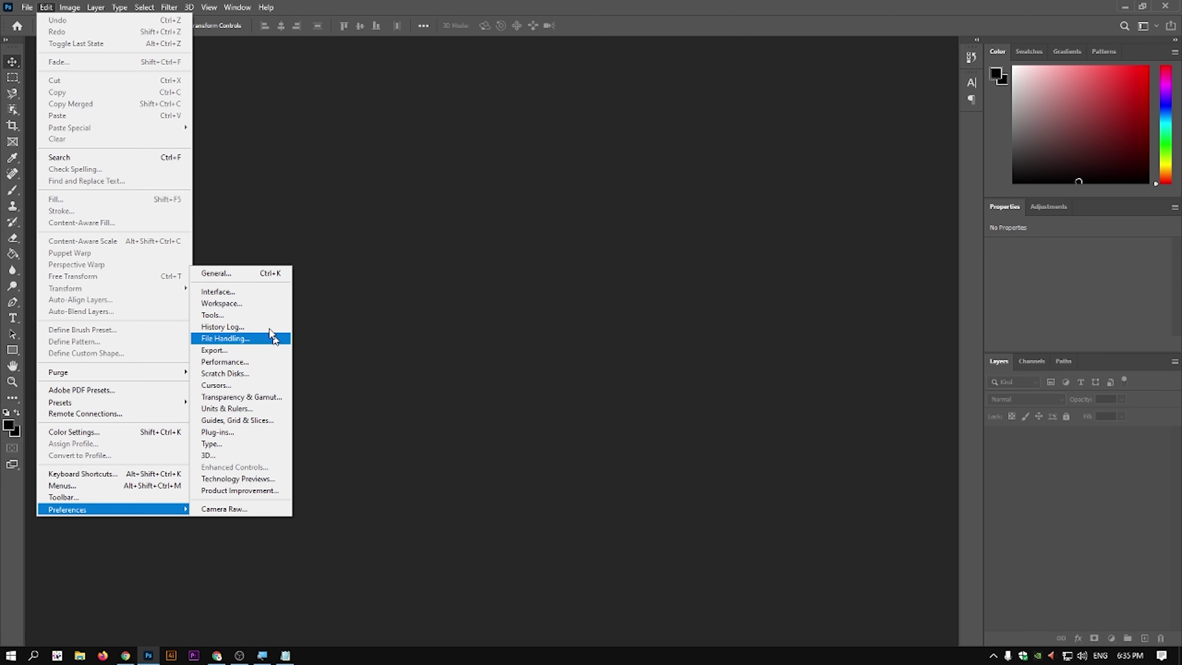
pyautogui.click(213, 294)
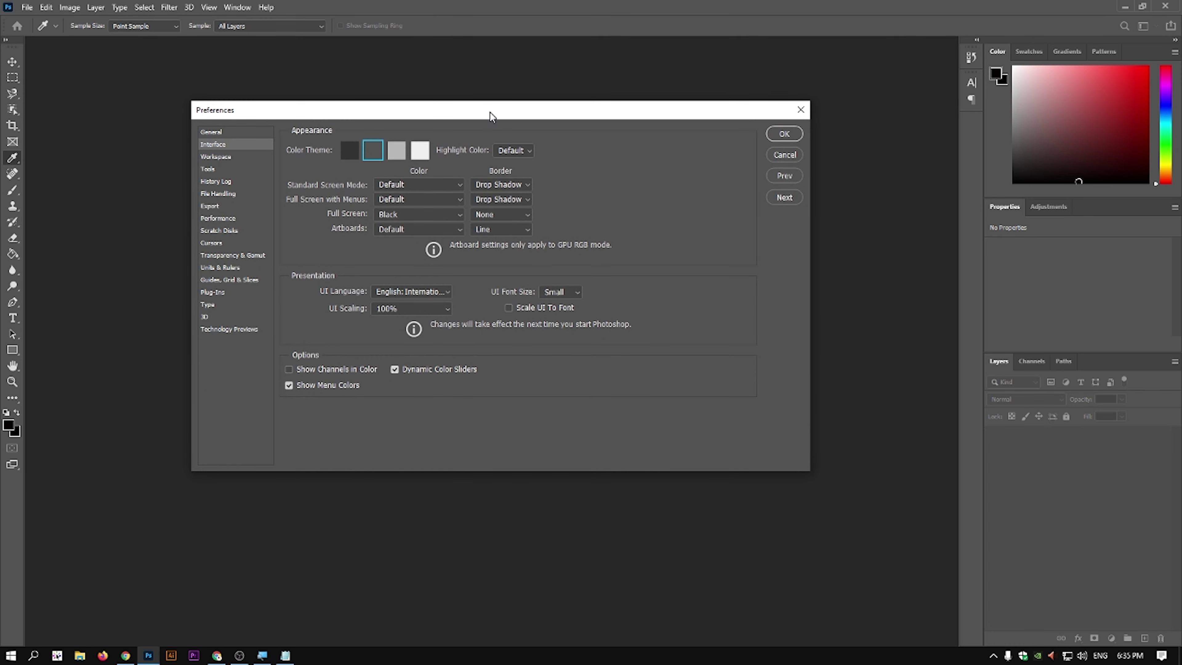
pyautogui.moveTo(489, 112); pyautogui.dragTo(498, 108)
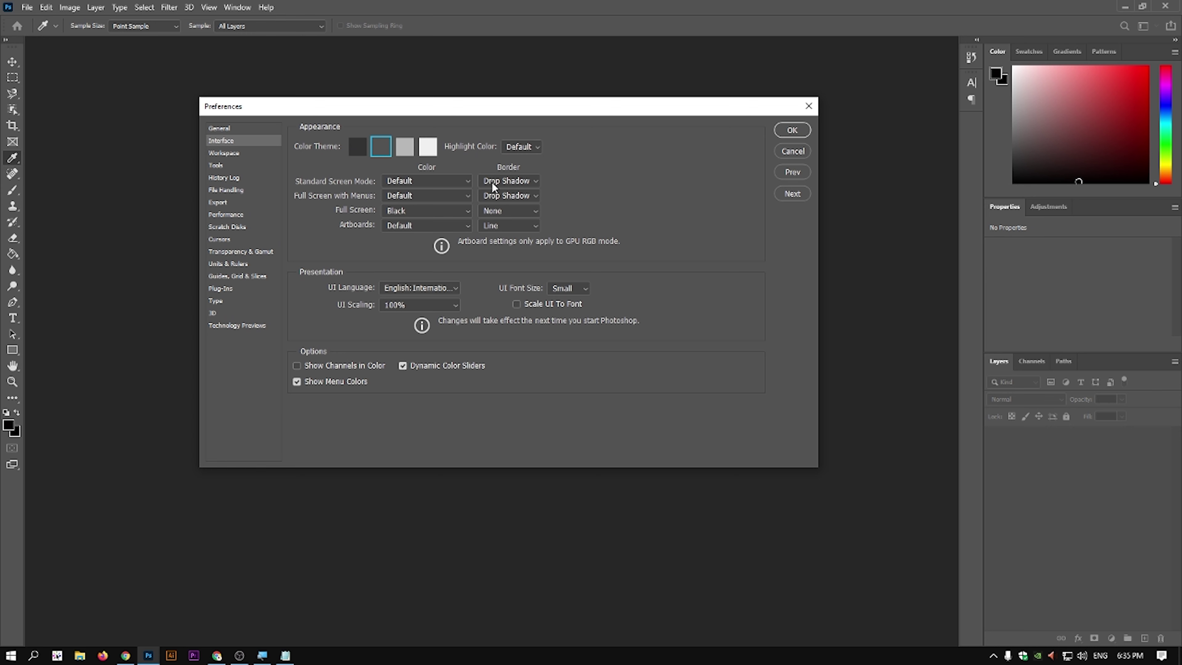
pyautogui.scroll(-1, 491, 181)
pyautogui.click(425, 305)
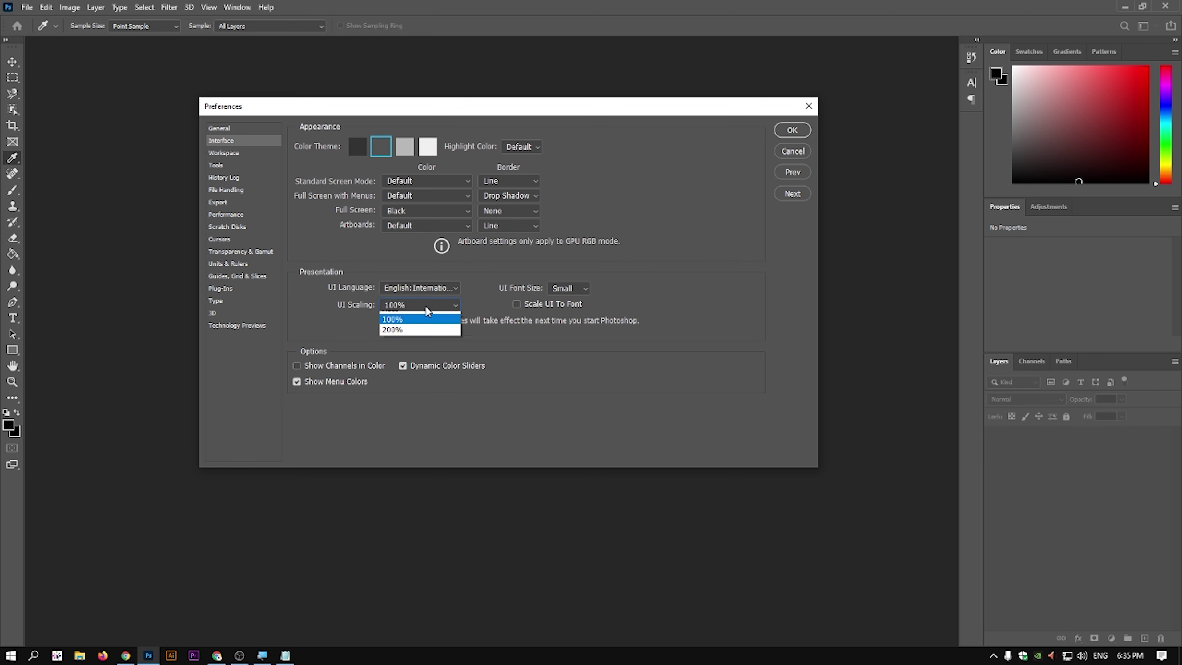
pyautogui.click(424, 338)
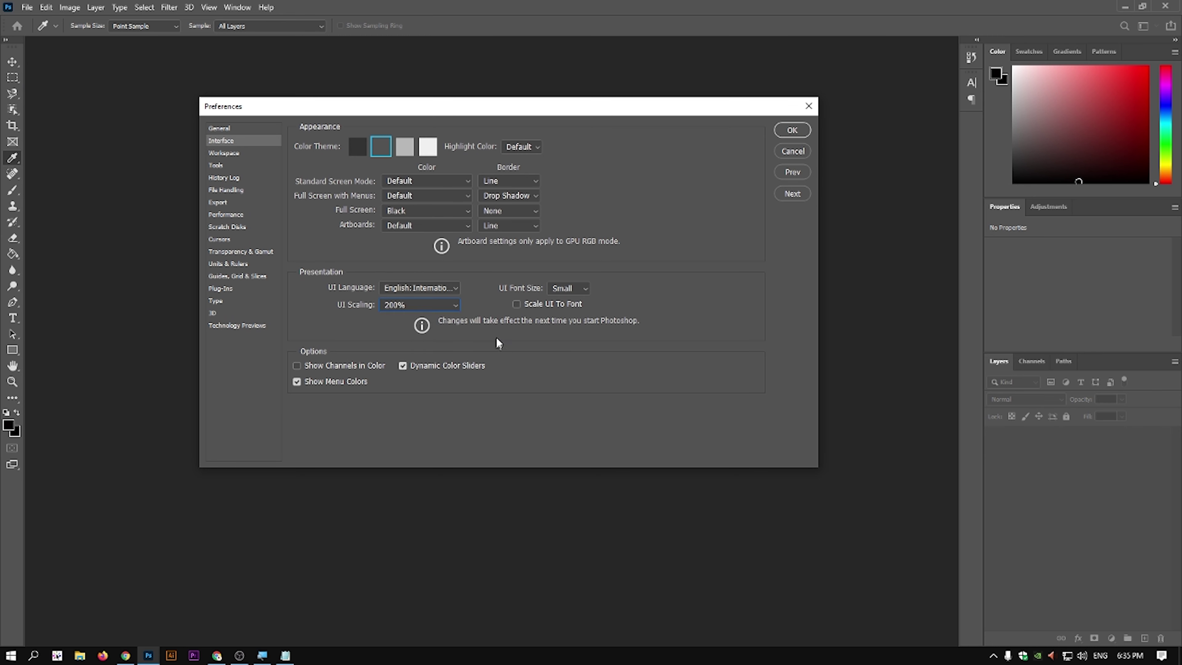
pyautogui.click(570, 292)
pyautogui.click(562, 331)
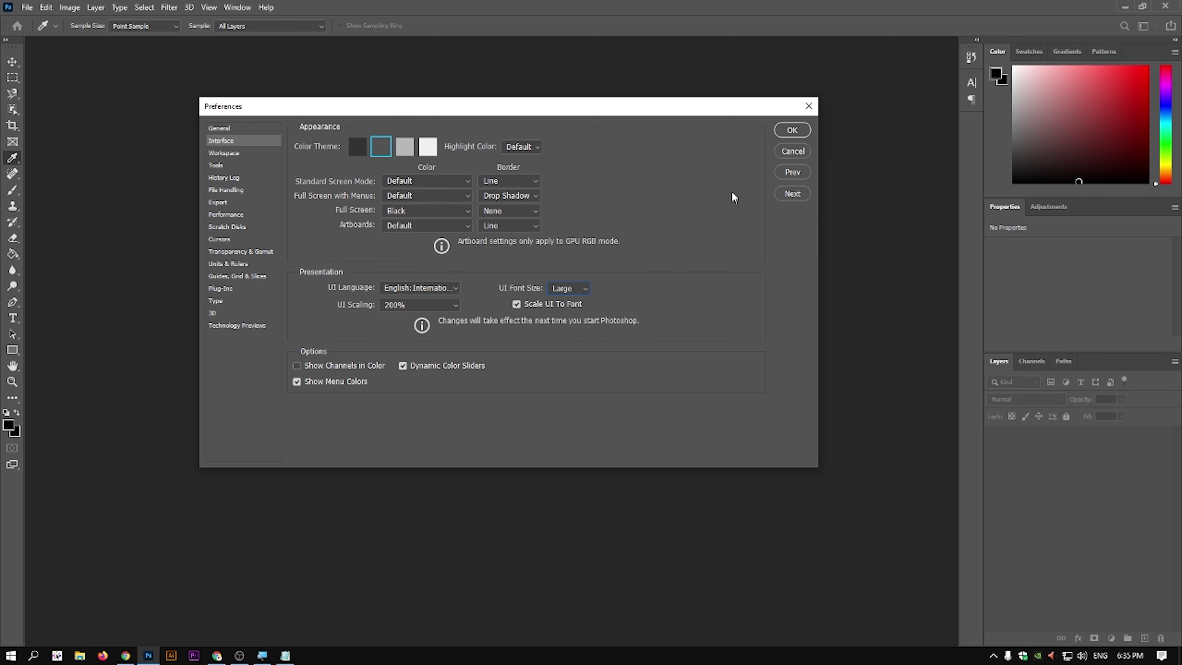
pyautogui.click(806, 133)
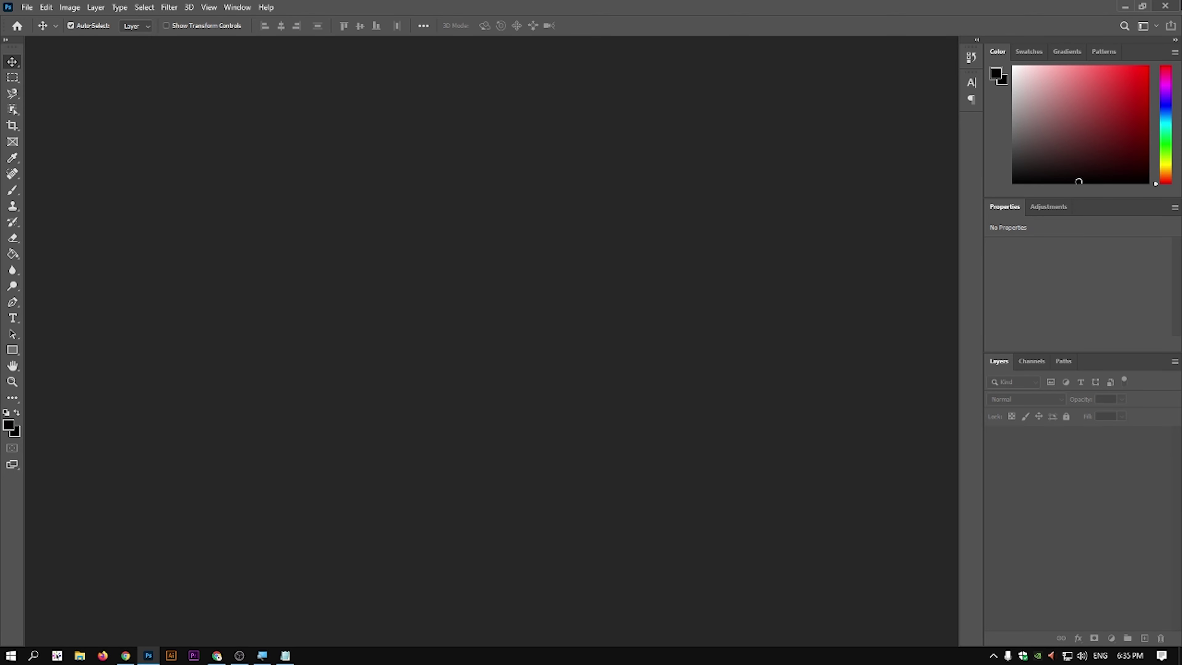
# - Close Photoshop and relaunch it from the taskbar so the new scaling takes effect
pyautogui.click(1179, 4)
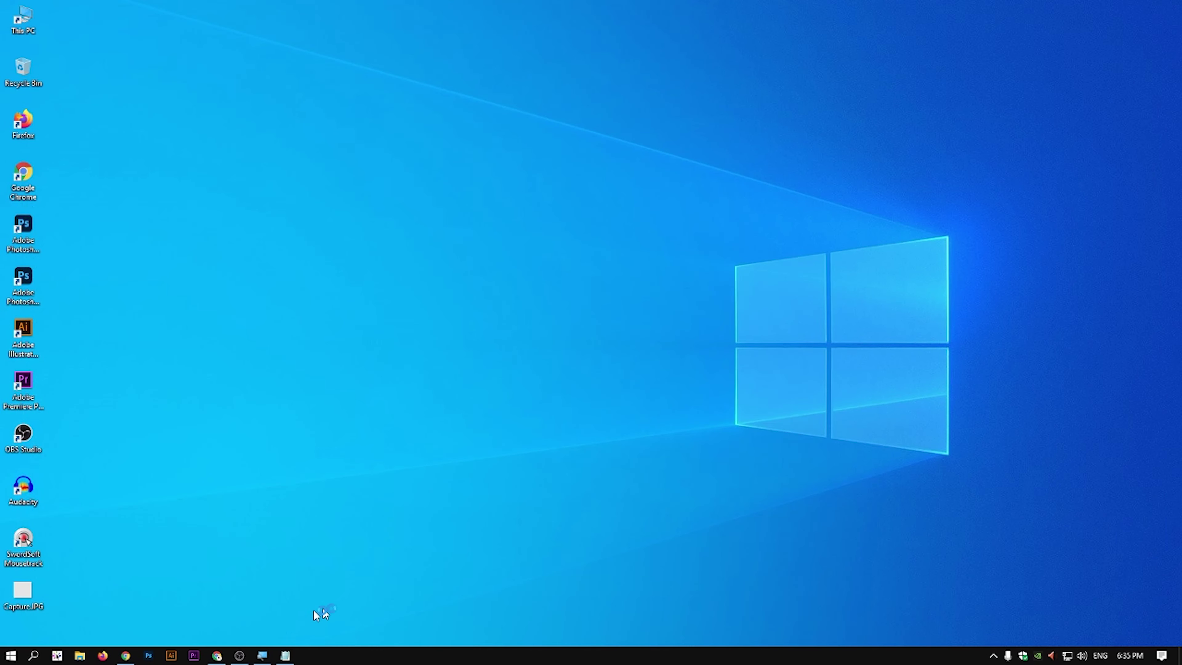
pyautogui.click(148, 656)
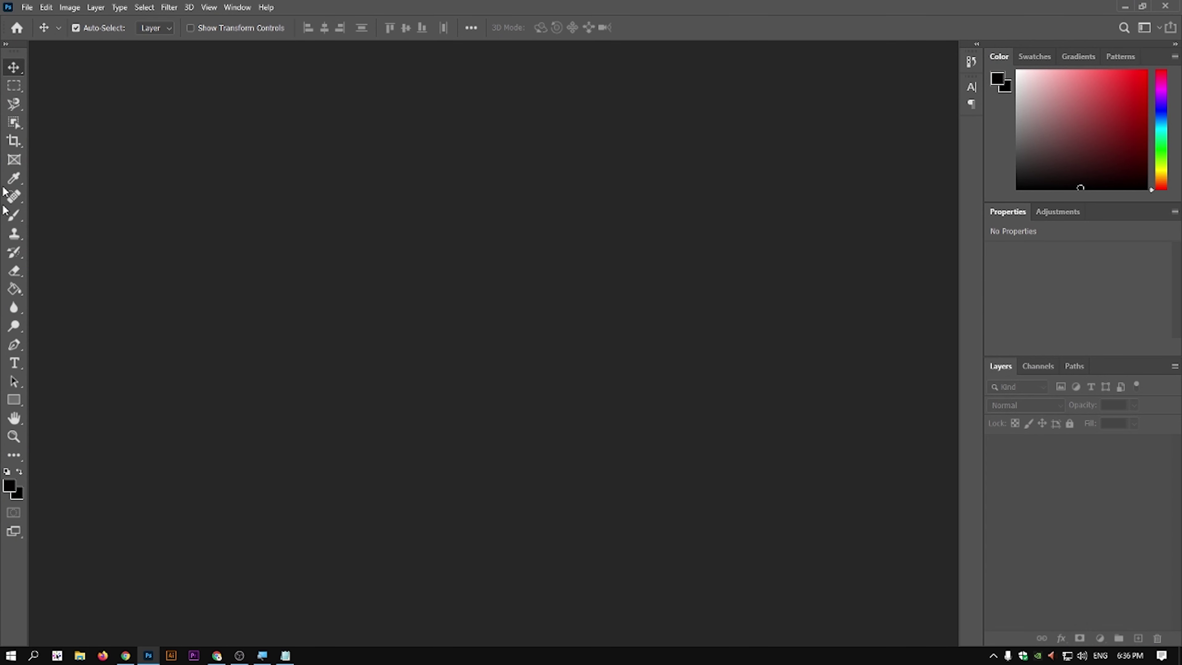
# - Try a few toolbar tools to confirm they are larger, then launch Illustrator
pyautogui.click(14, 196)
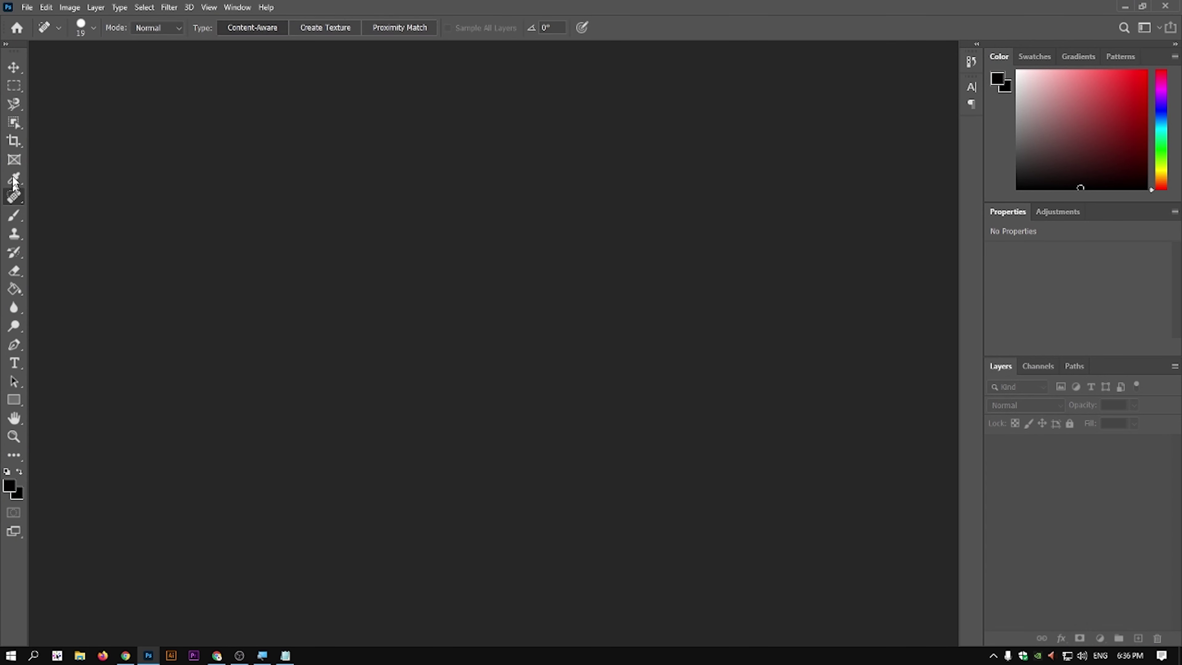
pyautogui.click(14, 140)
pyautogui.click(13, 67)
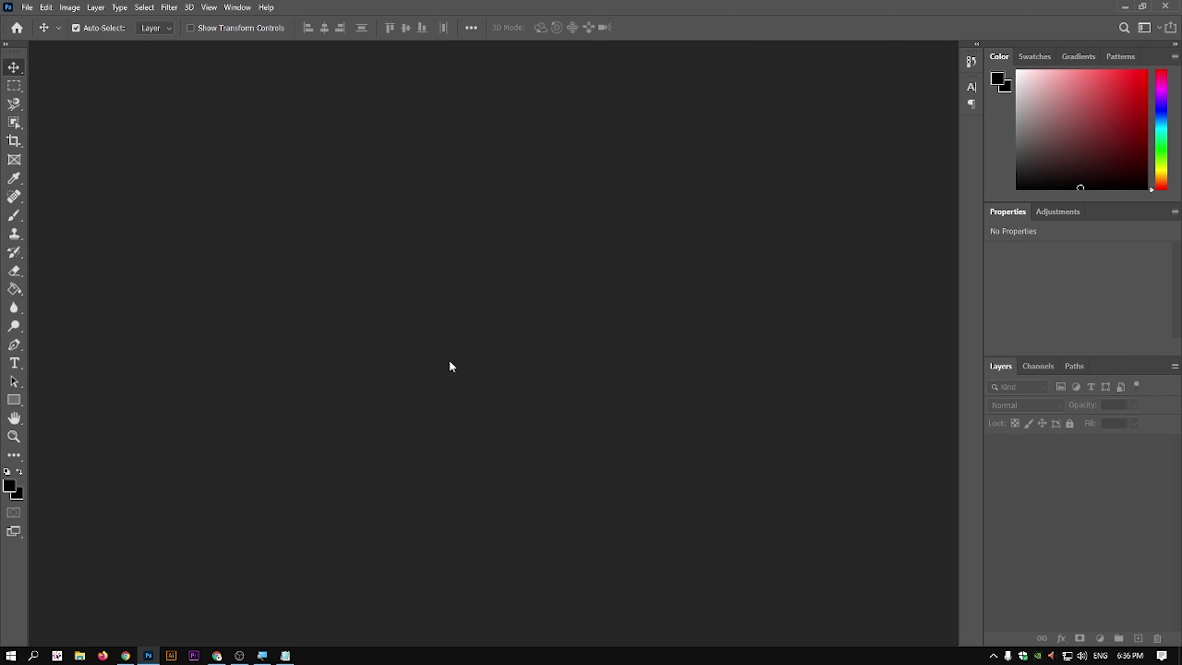
pyautogui.click(171, 656)
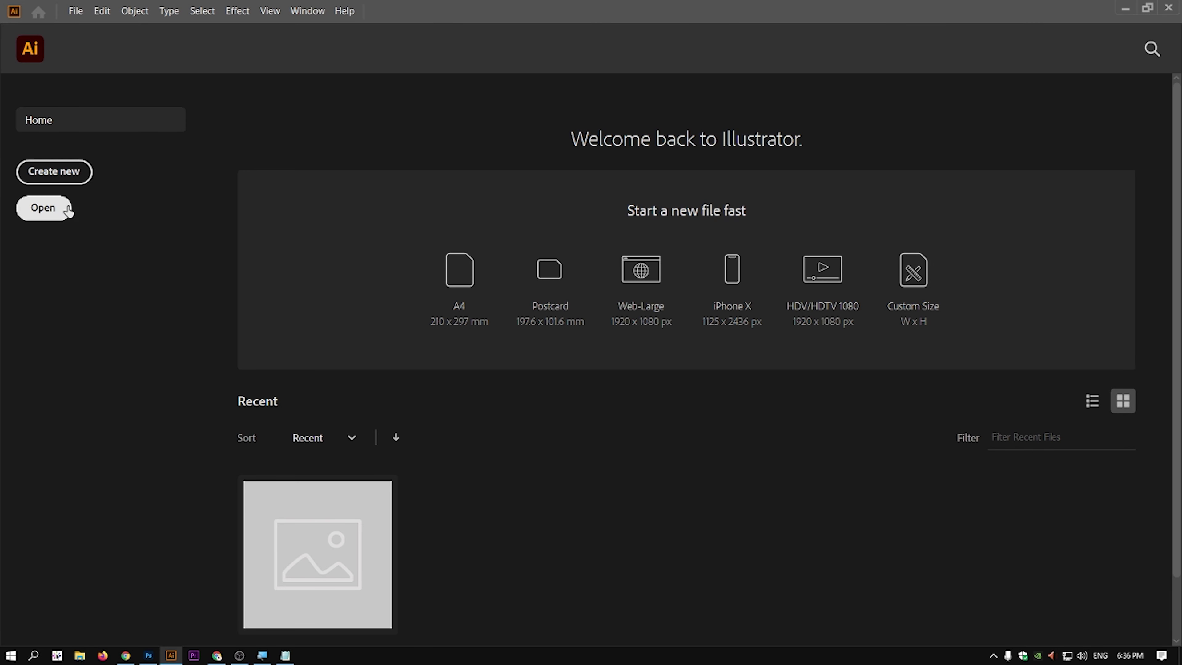
# - Open MODEL.jpg from Downloads and collapse Illustrator's toolbar to a single column
pyautogui.click(67, 212)
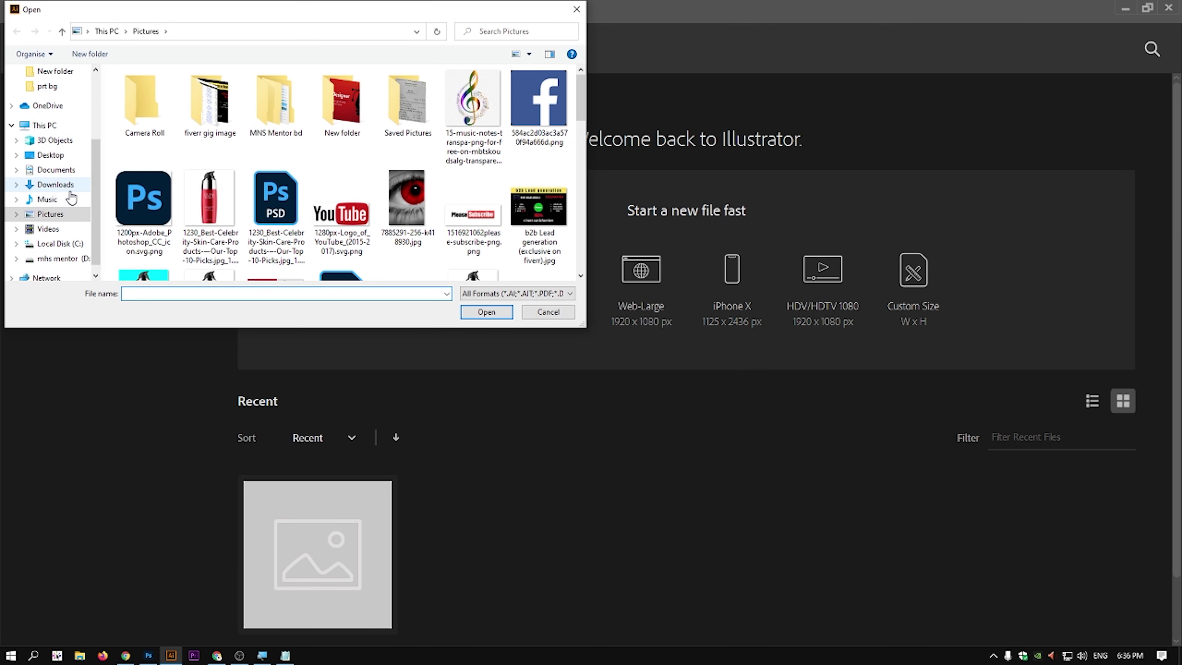
pyautogui.click(65, 185)
pyautogui.doubleClick(180, 108)
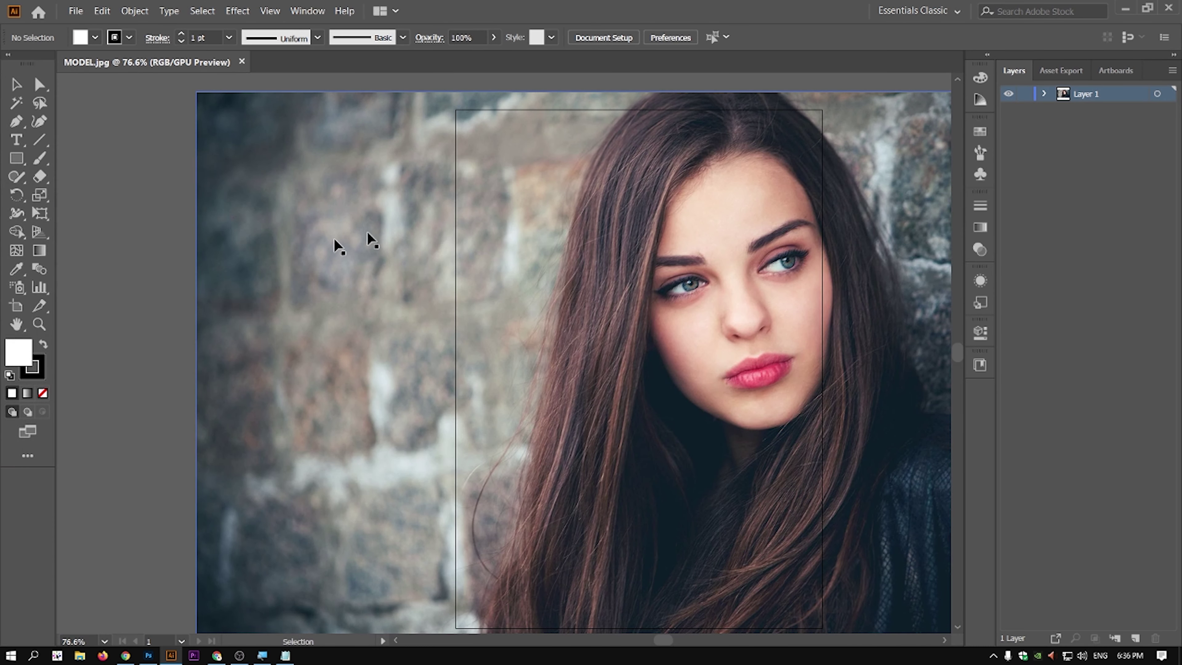
pyautogui.click(8, 56)
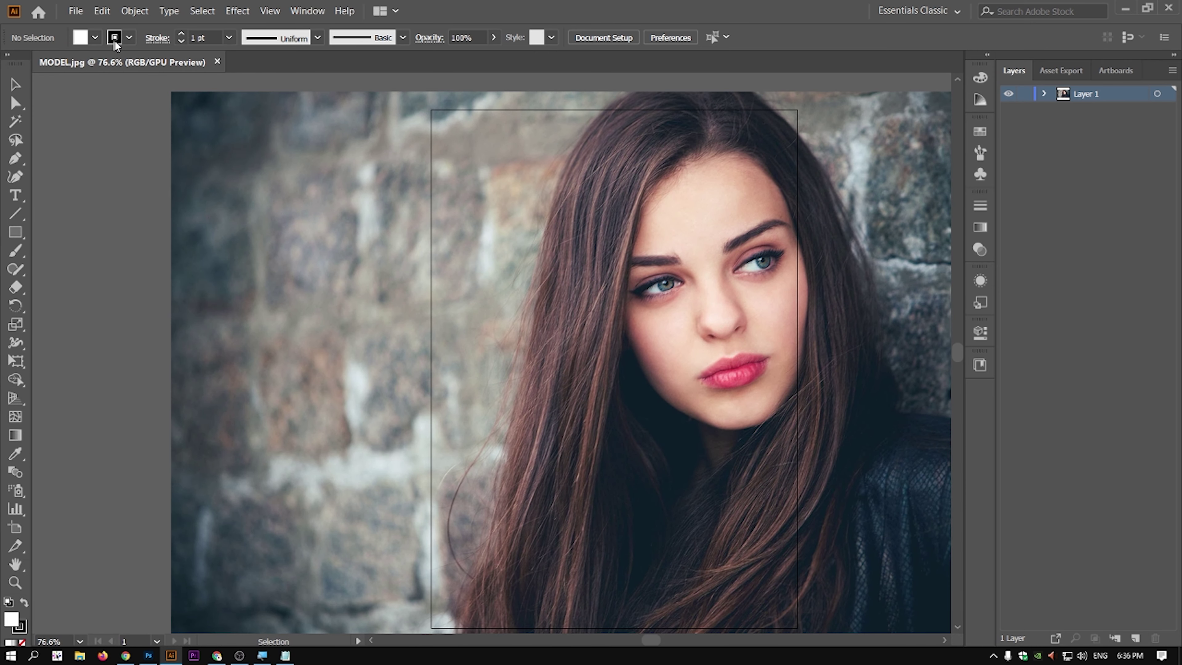
pyautogui.click(102, 11)
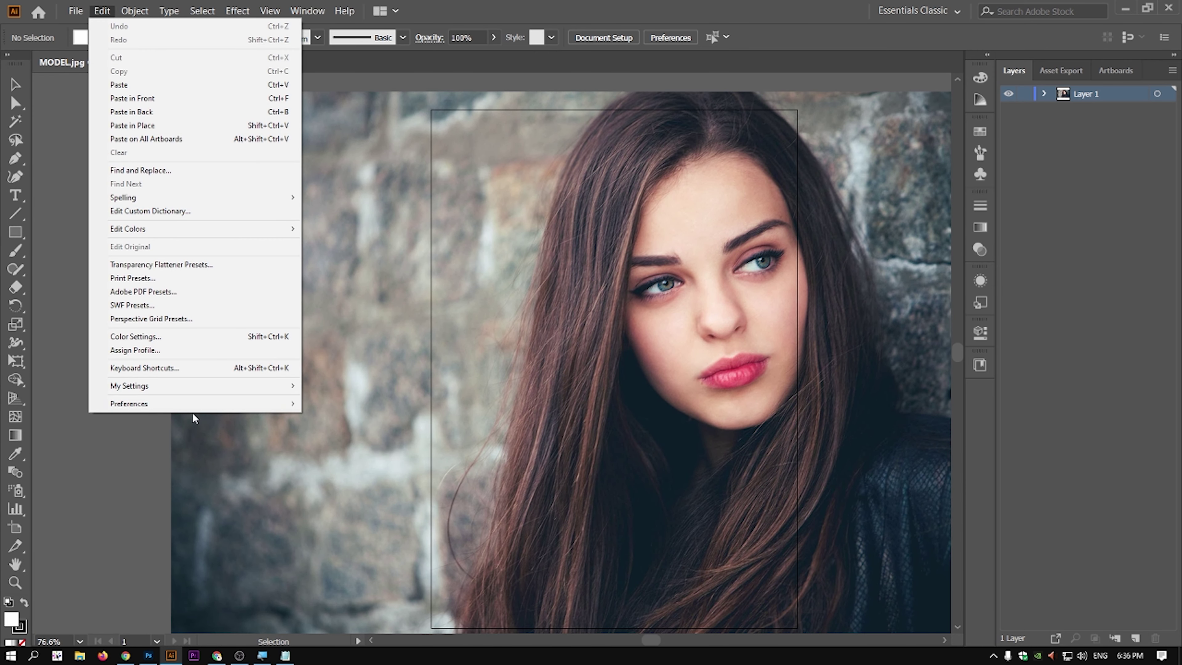
pyautogui.moveTo(194, 404)
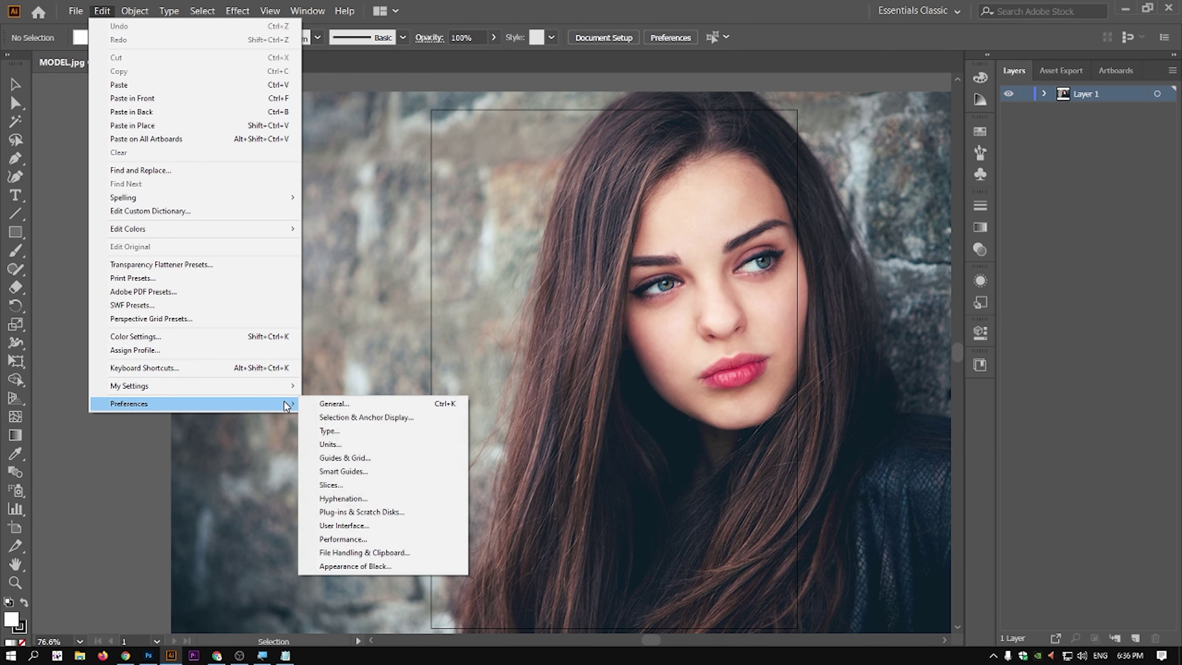
# - Try Large UI Scaling in User Interface preferences, return it to the middle setting, and confirm
pyautogui.click(370, 407)
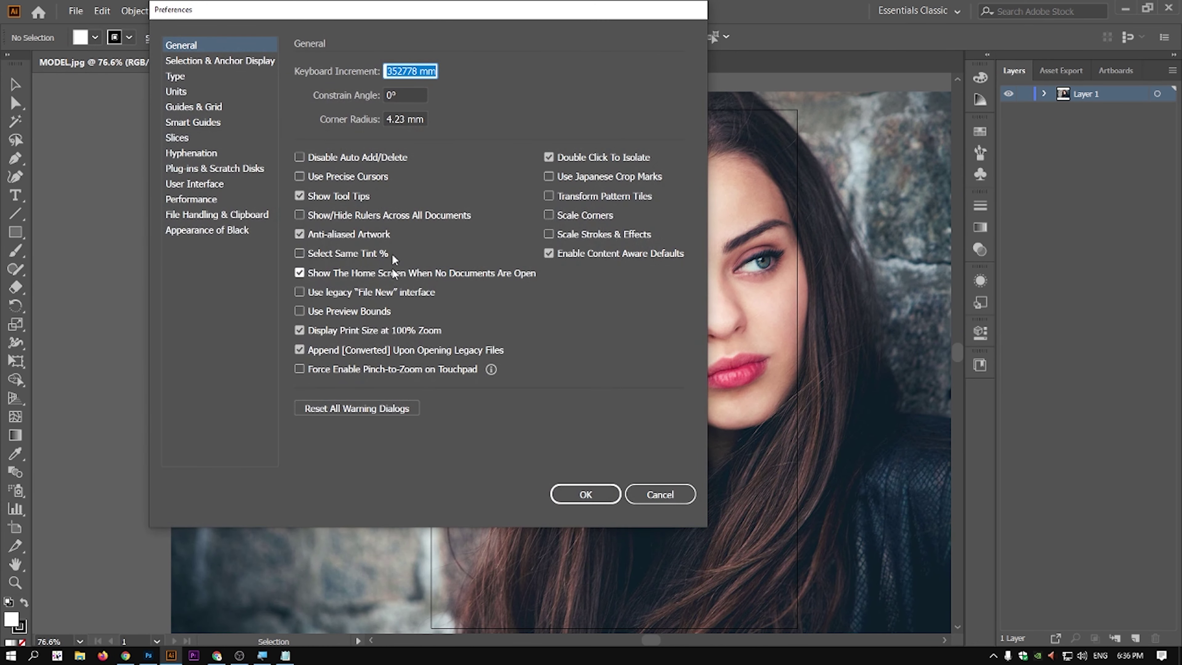
pyautogui.moveTo(389, 13); pyautogui.dragTo(401, 50)
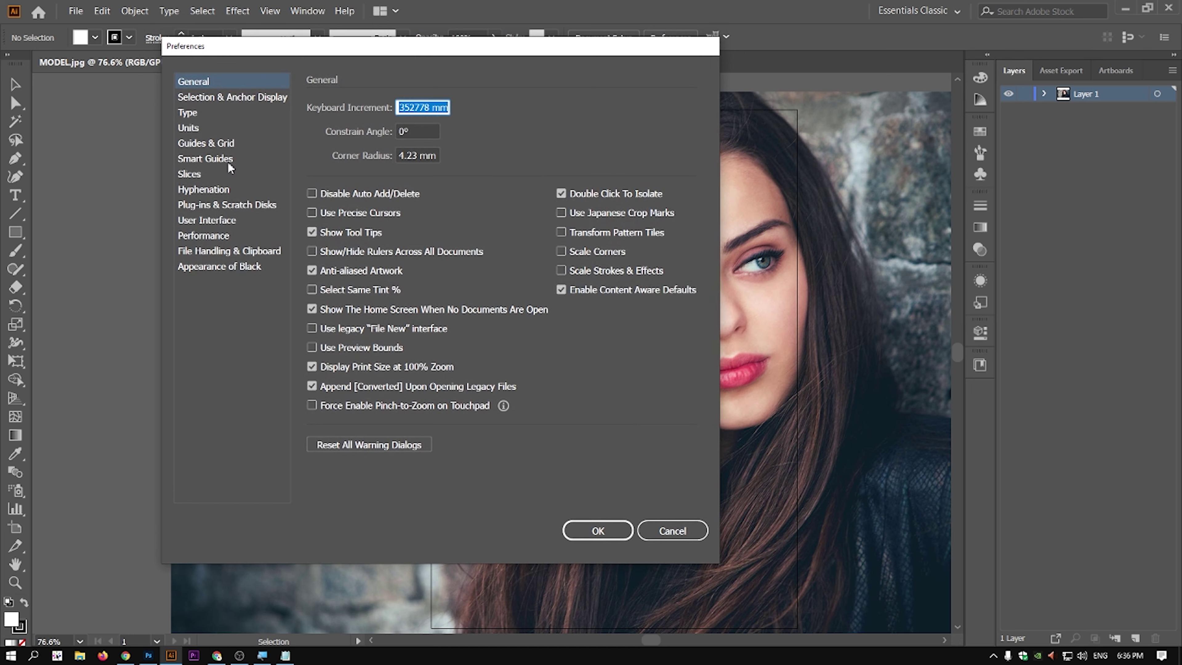
pyautogui.click(211, 222)
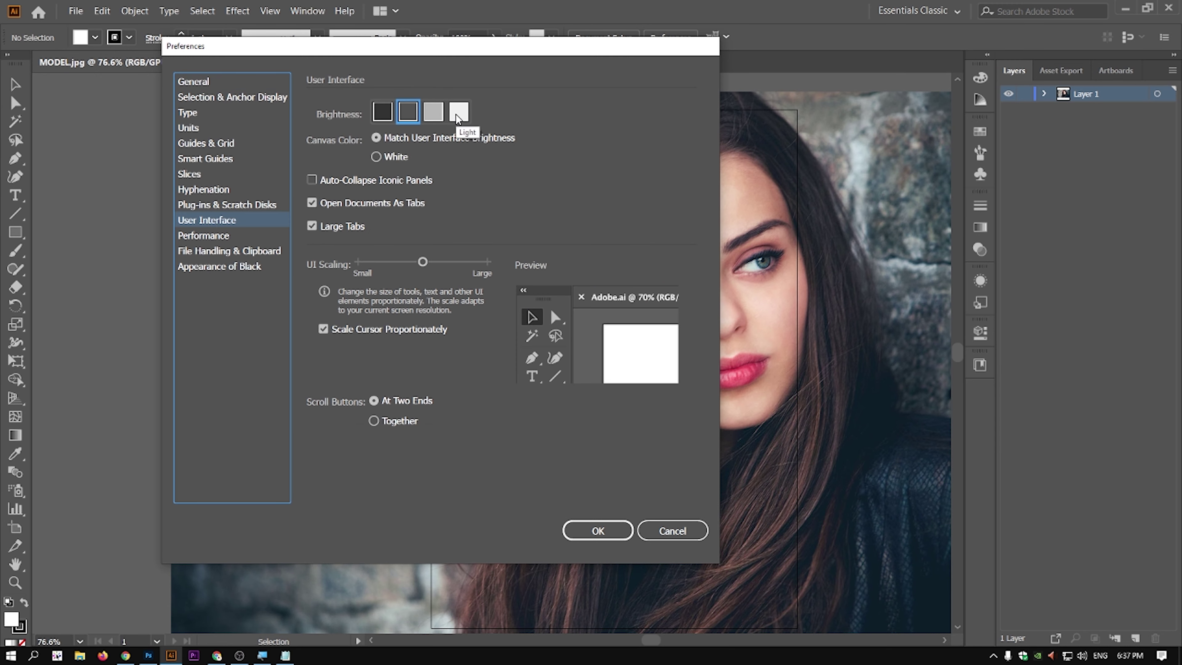
pyautogui.click(458, 262)
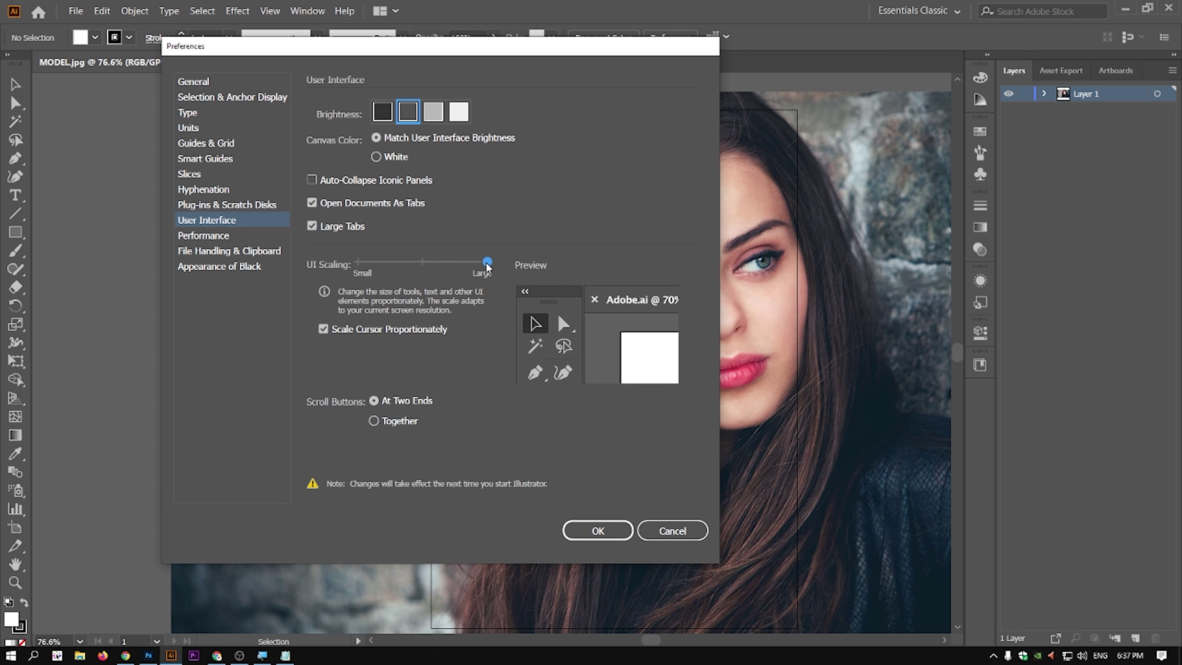
pyautogui.moveTo(487, 262); pyautogui.dragTo(423, 262)
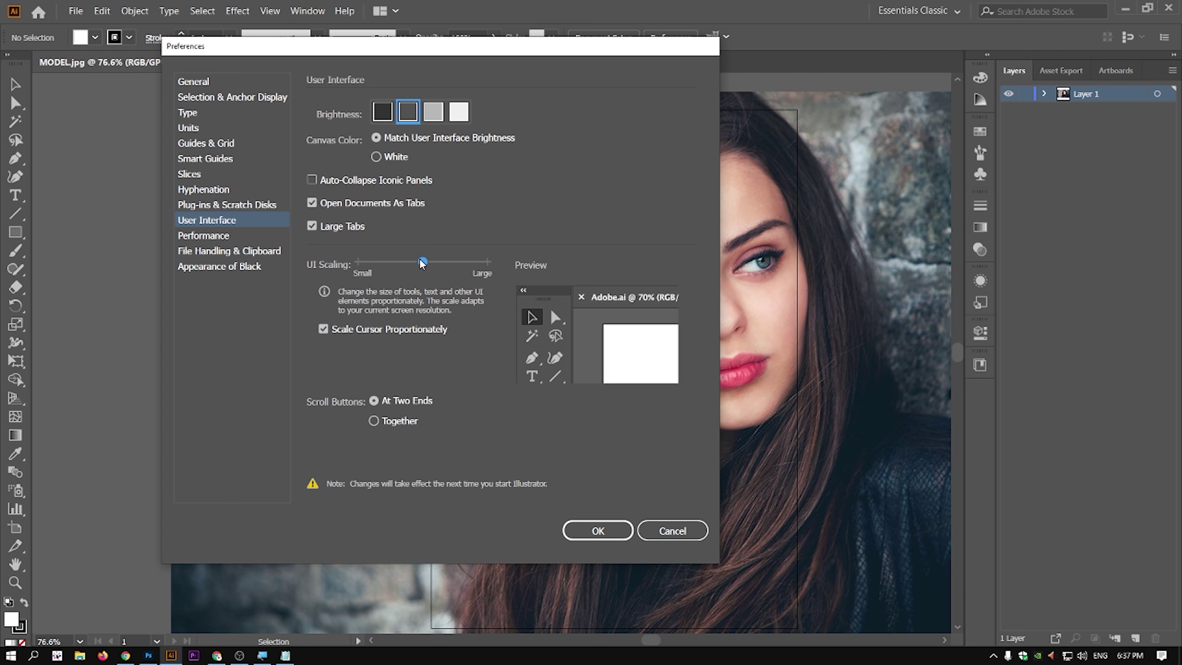
pyautogui.click(489, 262)
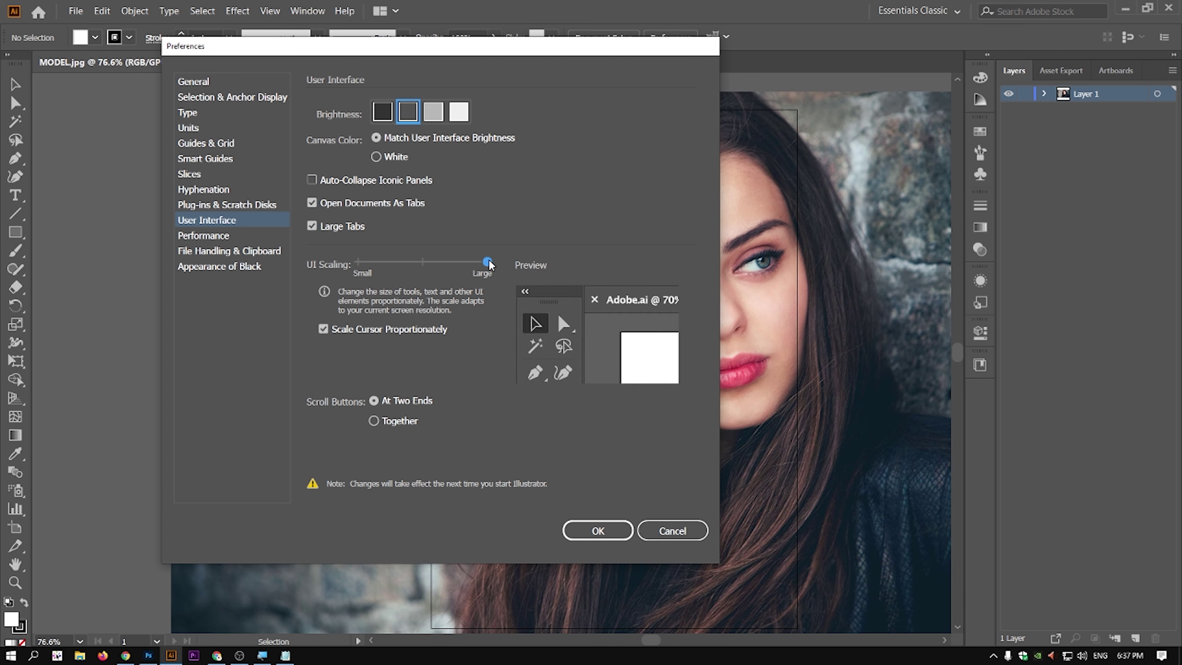
pyautogui.moveTo(488, 262); pyautogui.dragTo(423, 263)
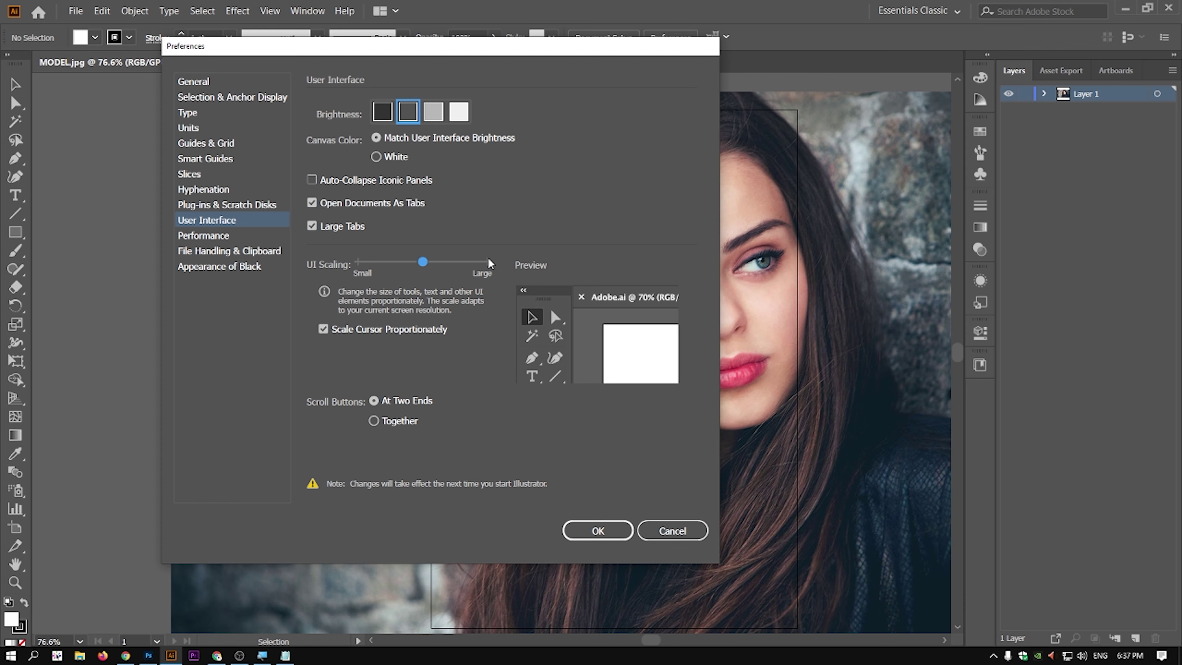
pyautogui.click(605, 531)
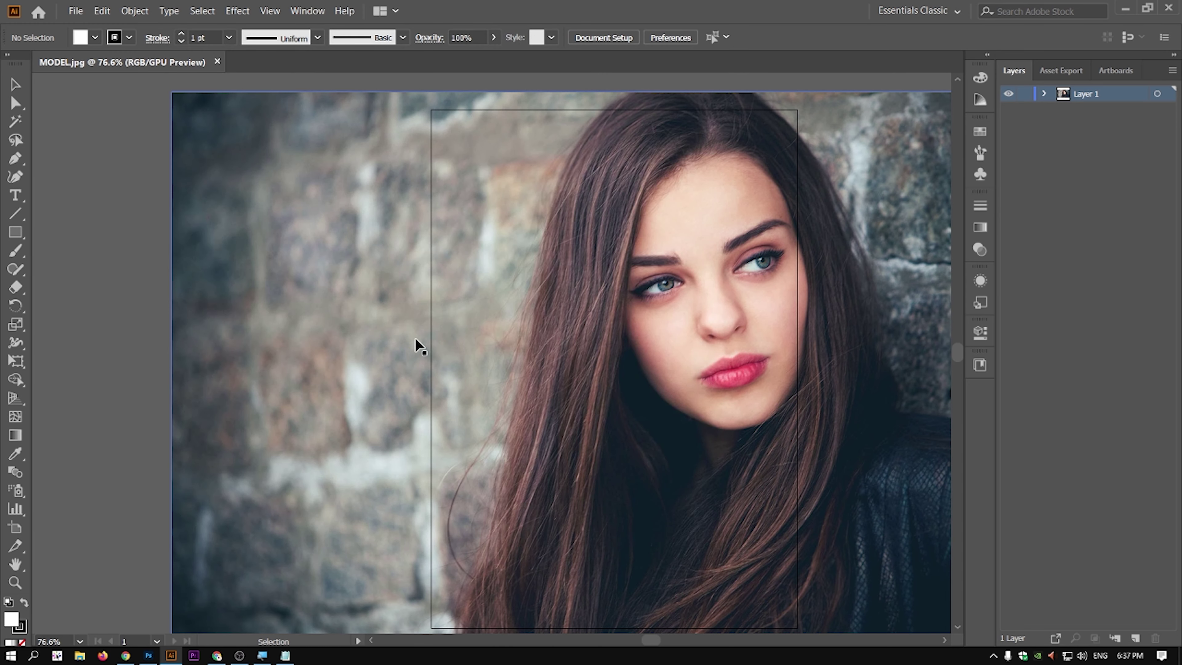
# - Minimize Photoshop and refresh the Windows desktop
pyautogui.click(1126, 9)
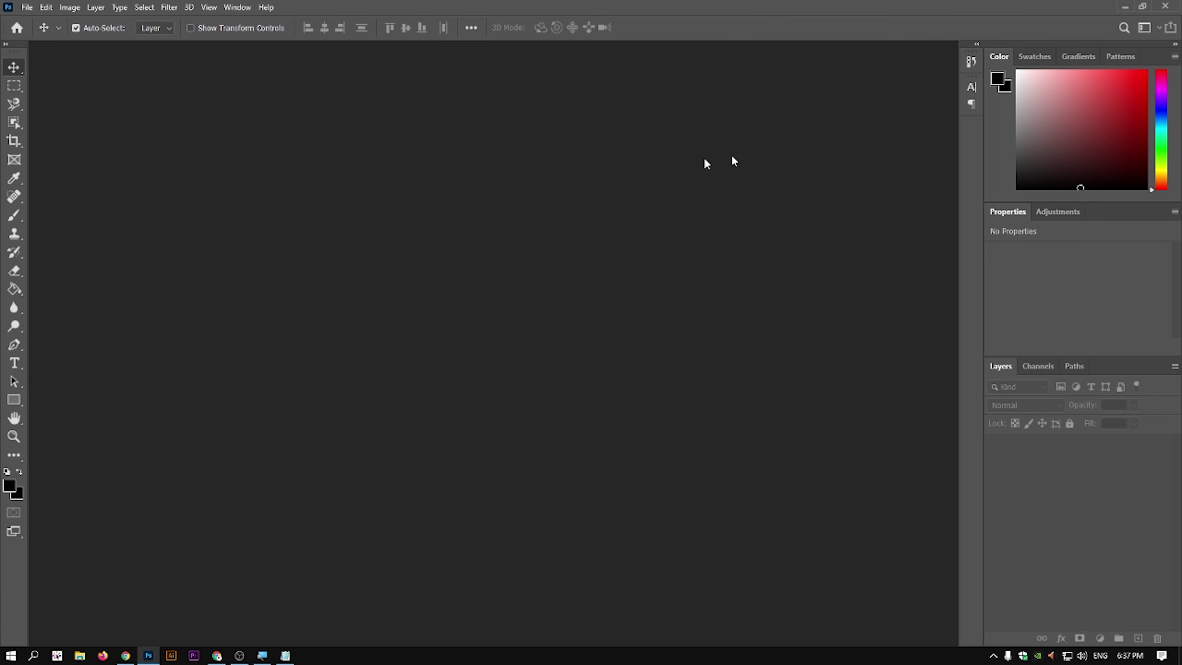
pyautogui.click(1125, 7)
pyautogui.rightClick(494, 175)
pyautogui.click(525, 216)
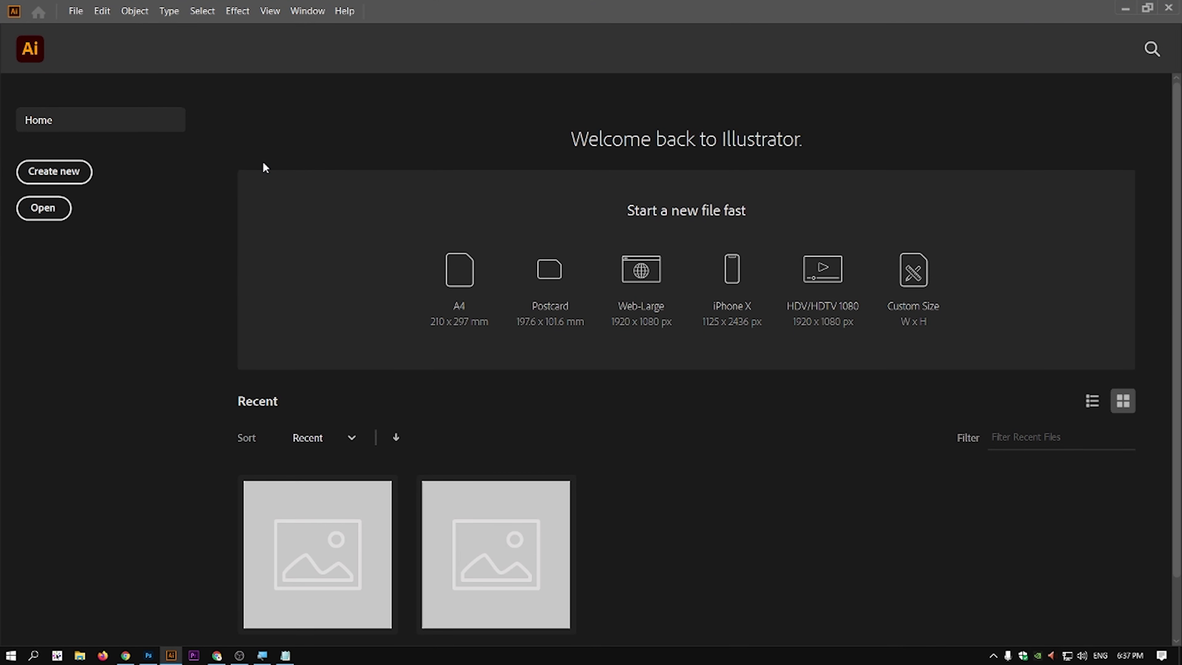
# - Minimize Illustrator to leave only the empty desktop showing
pyautogui.click(1126, 8)
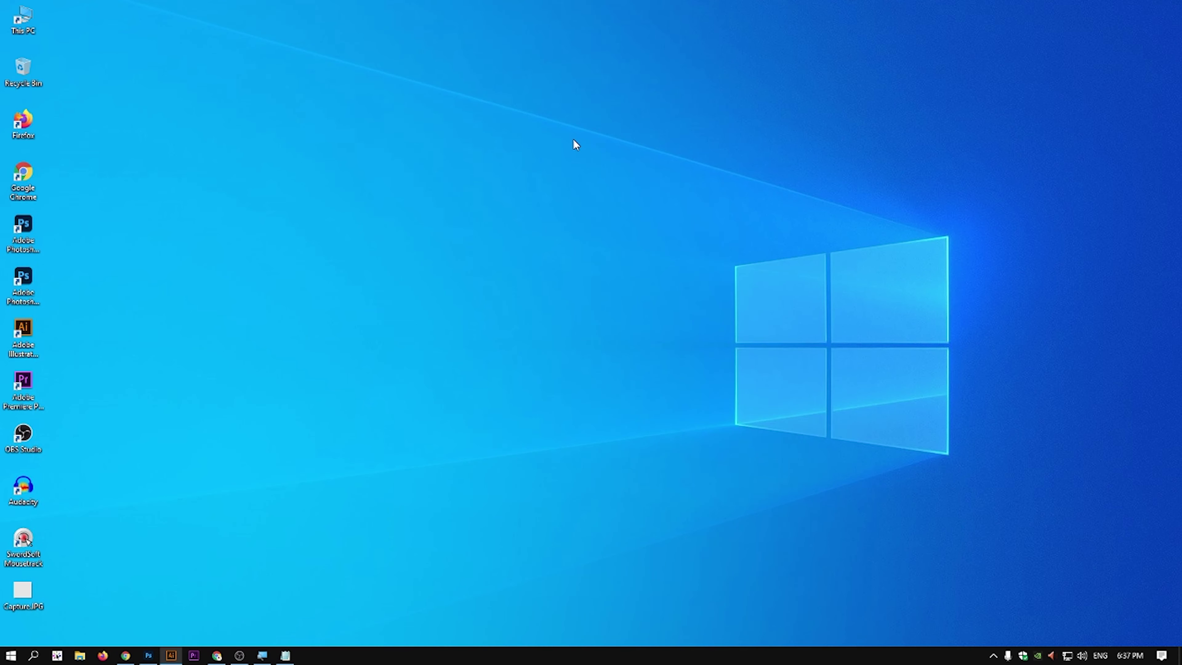